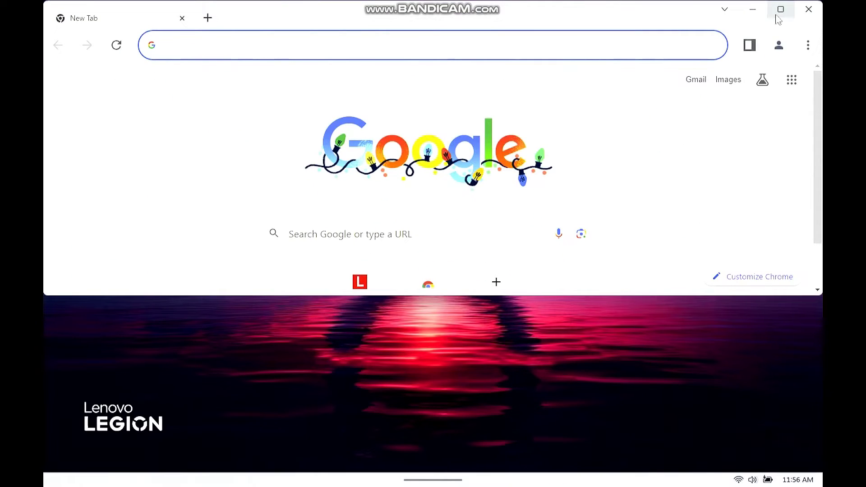
Maximize the Google Chrome window on the New Tab page
{"action": "left_click", "coordinate": [780, 9]}
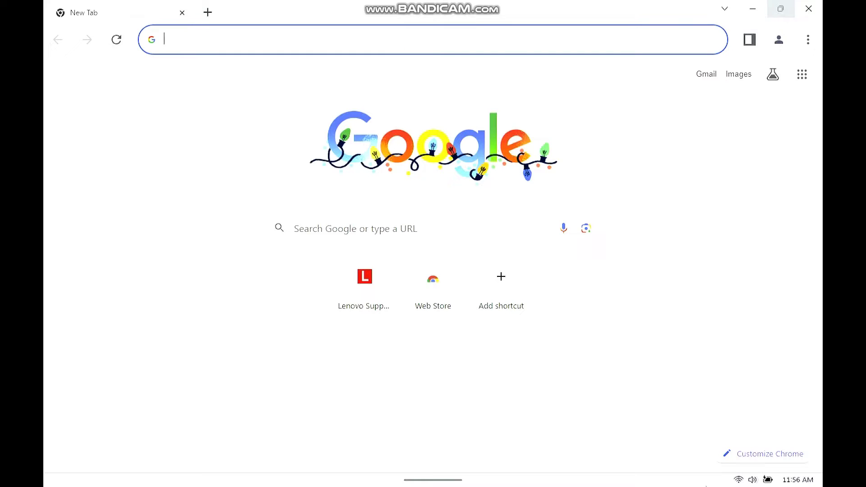
Search Google for 'amd drivers' with the touch keyboard and open the AMD Drivers and Support result
{"action": "mouse_move", "coordinate": [783, 471]}
{"action": "left_click", "coordinate": [696, 465]}
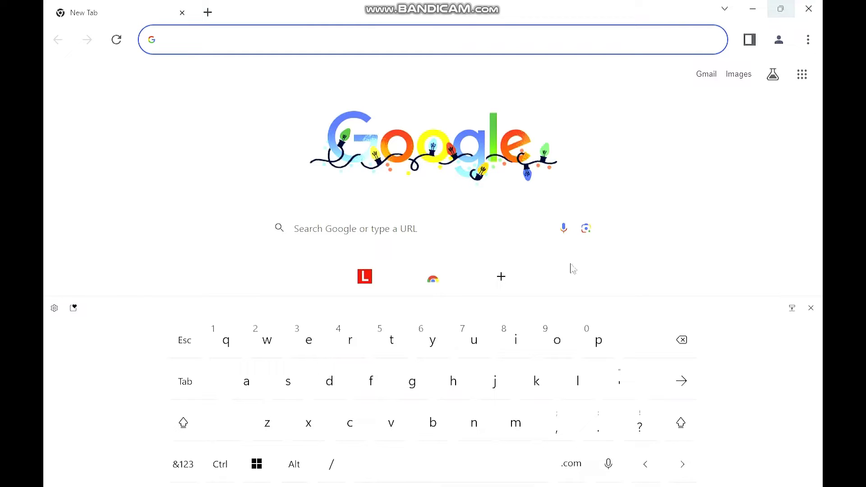
{"action": "left_click", "coordinate": [247, 382]}
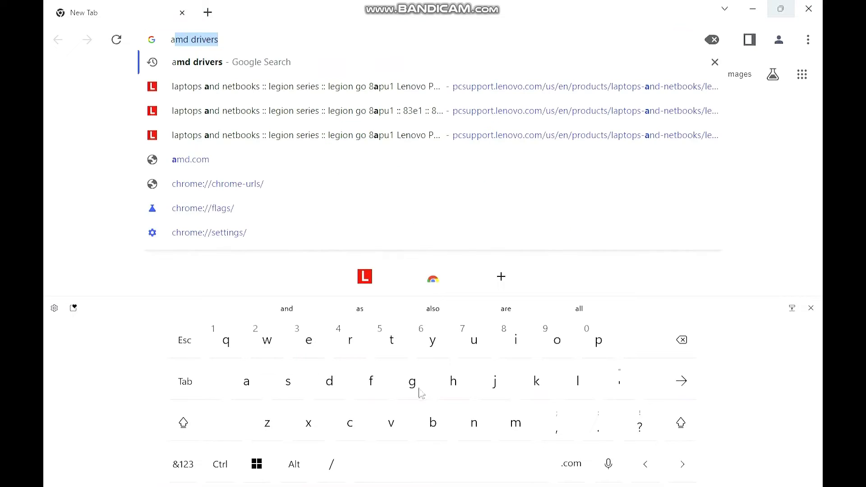
{"action": "left_click", "coordinate": [515, 423]}
{"action": "left_click", "coordinate": [338, 390]}
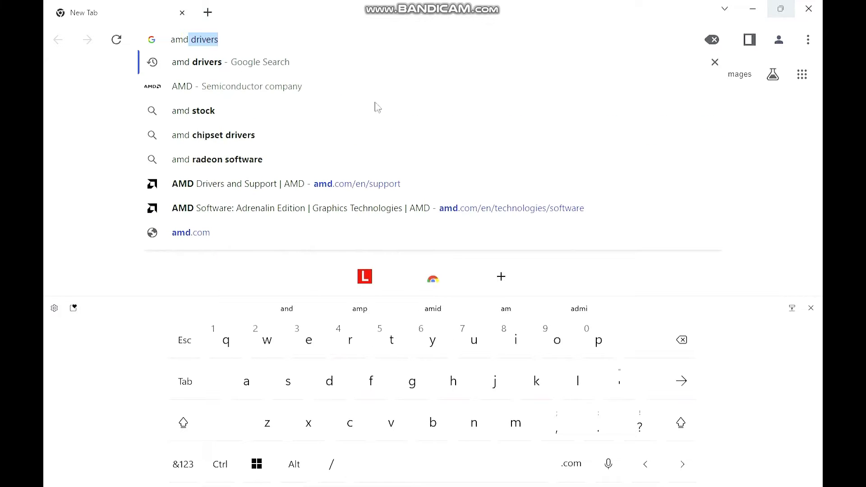
{"action": "left_click", "coordinate": [670, 382]}
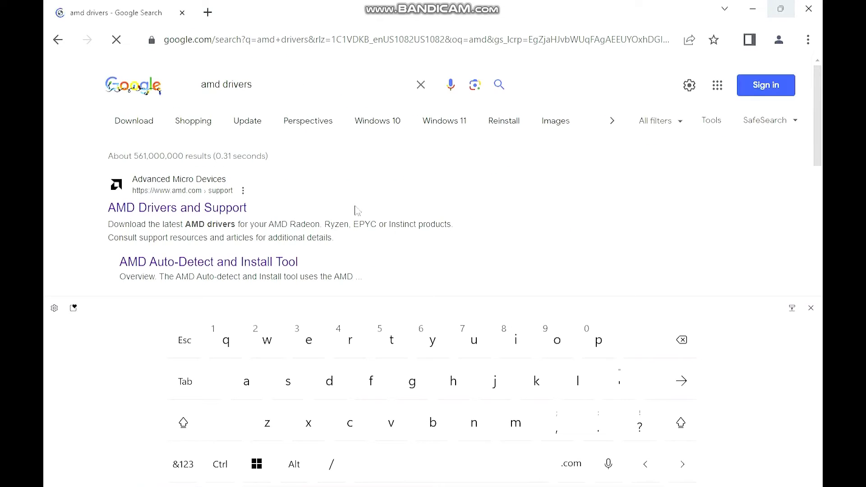
{"action": "left_click", "coordinate": [810, 309]}
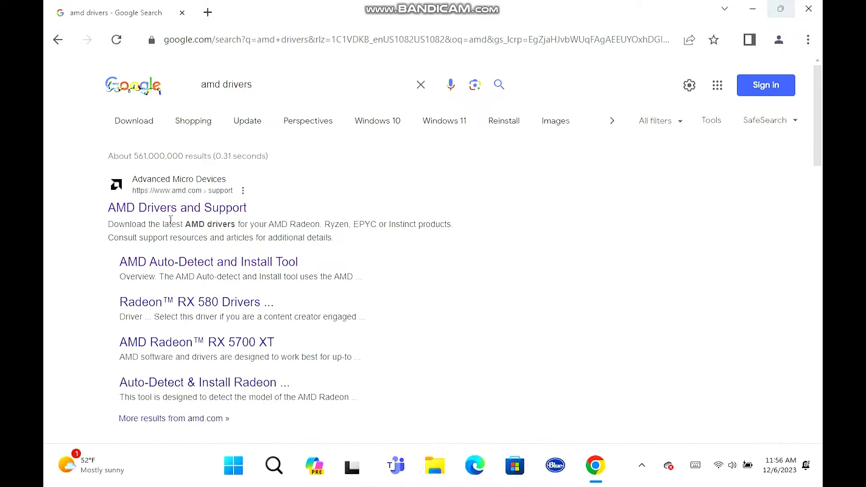
{"action": "left_click", "coordinate": [227, 212]}
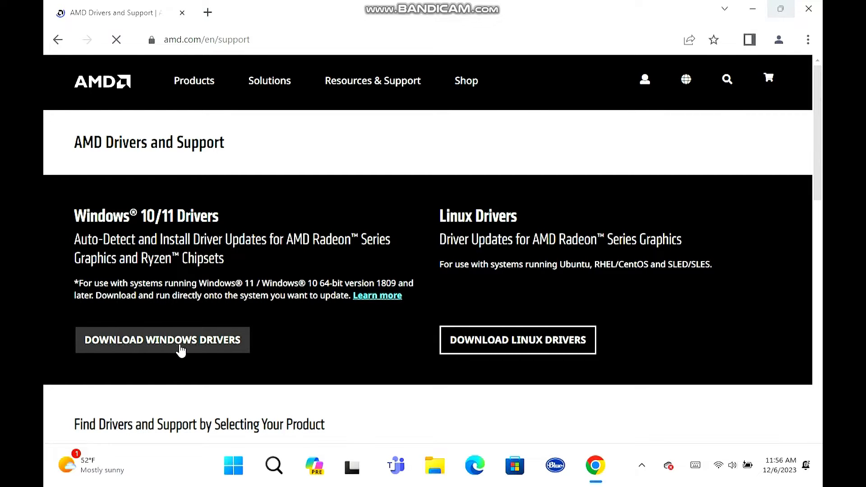
Start the Windows driver download and check its progress in Chrome's download panel
{"action": "scroll", "coordinate": [181, 350], "scroll_direction": "down", "scroll_amount": 3}
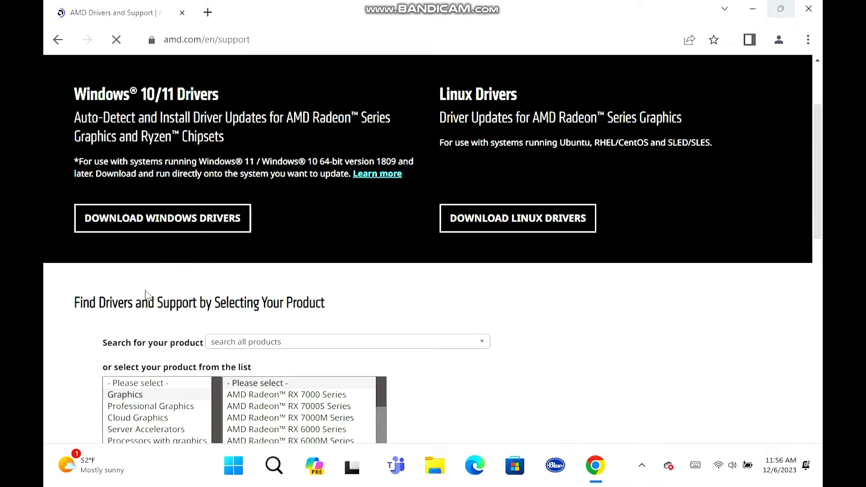
{"action": "left_click", "coordinate": [202, 230]}
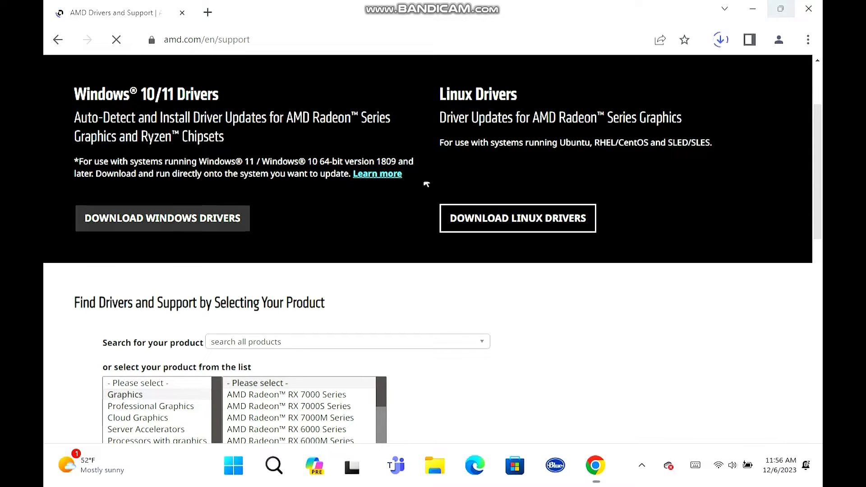
{"action": "left_click", "coordinate": [718, 44]}
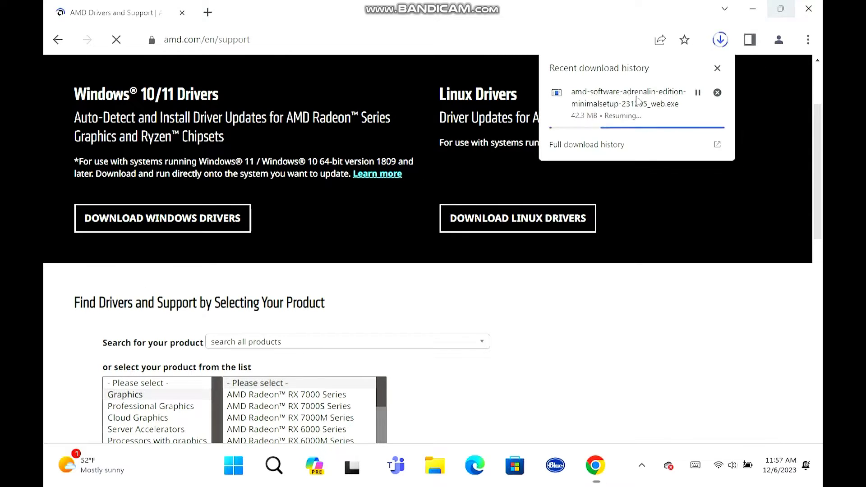
{"action": "left_click", "coordinate": [717, 67]}
Read the Auto-Detect and Install Tool article, then return to AMD Drivers and Support
{"action": "scroll", "coordinate": [136, 199], "scroll_direction": "down", "scroll_amount": 5}
{"action": "scroll", "coordinate": [141, 208], "scroll_direction": "down", "scroll_amount": 1}
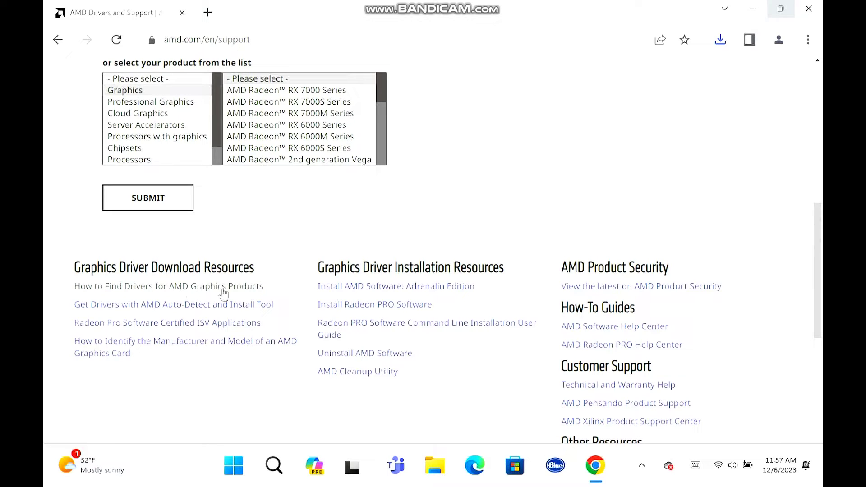
{"action": "left_click", "coordinate": [168, 305]}
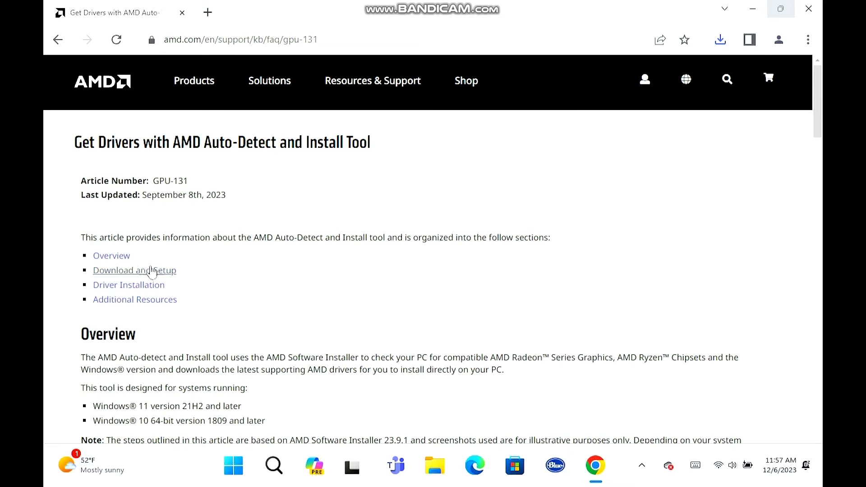
{"action": "scroll", "coordinate": [116, 272], "scroll_direction": "down", "scroll_amount": 4}
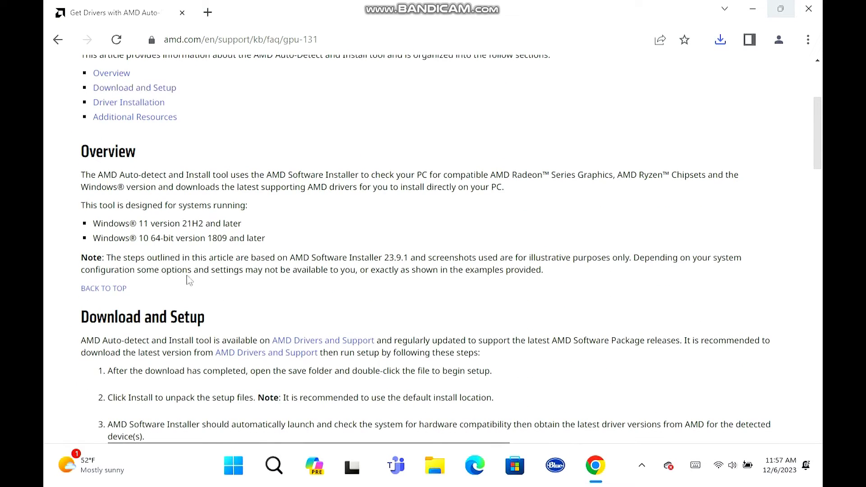
{"action": "left_click", "coordinate": [330, 342]}
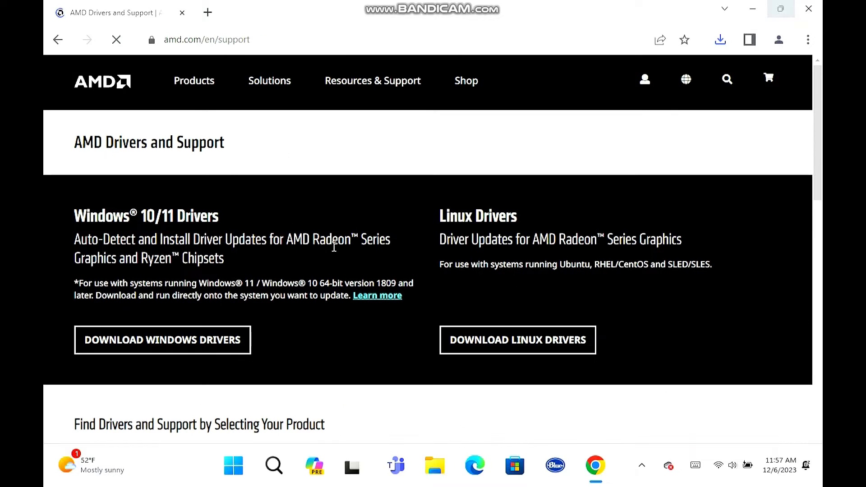
Download the 46.0 MB Windows driver installer again and minimize Chrome to the desktop
{"action": "scroll", "coordinate": [156, 251], "scroll_direction": "down", "scroll_amount": 3}
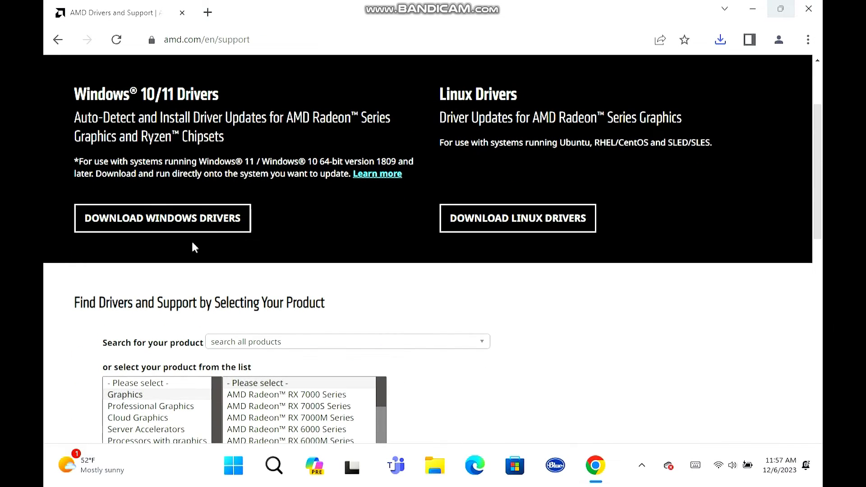
{"action": "scroll", "coordinate": [200, 225], "scroll_direction": "down", "scroll_amount": 4}
{"action": "scroll", "coordinate": [305, 185], "scroll_direction": "up", "scroll_amount": 5}
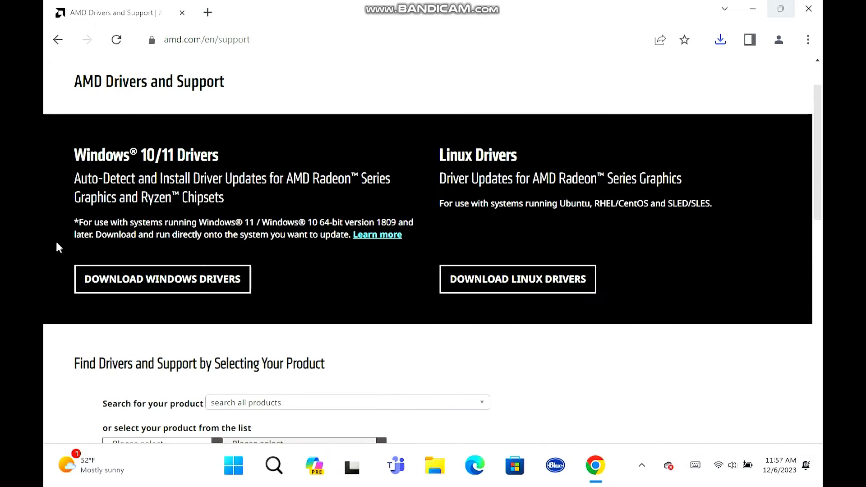
{"action": "left_click", "coordinate": [159, 287]}
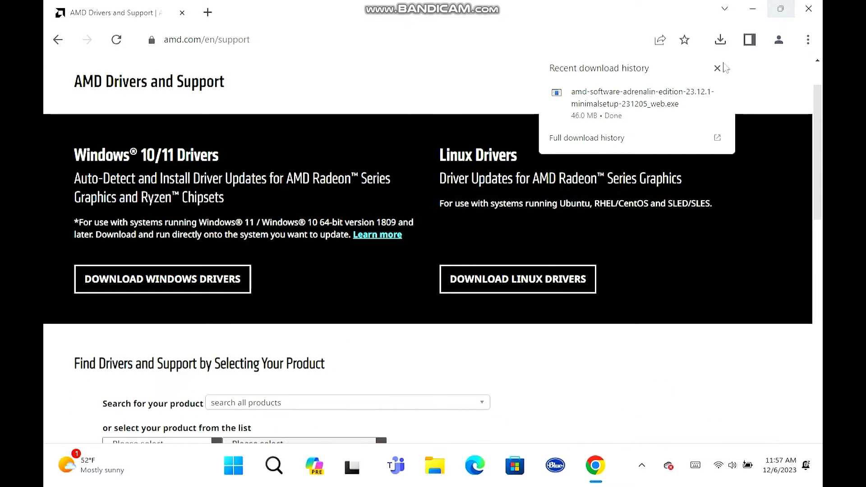
{"action": "left_click", "coordinate": [718, 68]}
{"action": "left_click", "coordinate": [754, 9]}
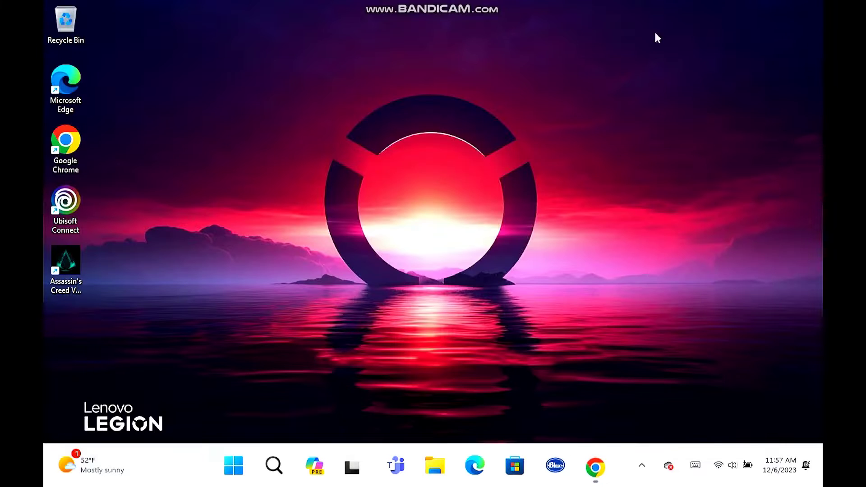
Launch AMD Software from Start's Recent list, maximized on Home showing driver 23.9.2
{"action": "left_click", "coordinate": [227, 478]}
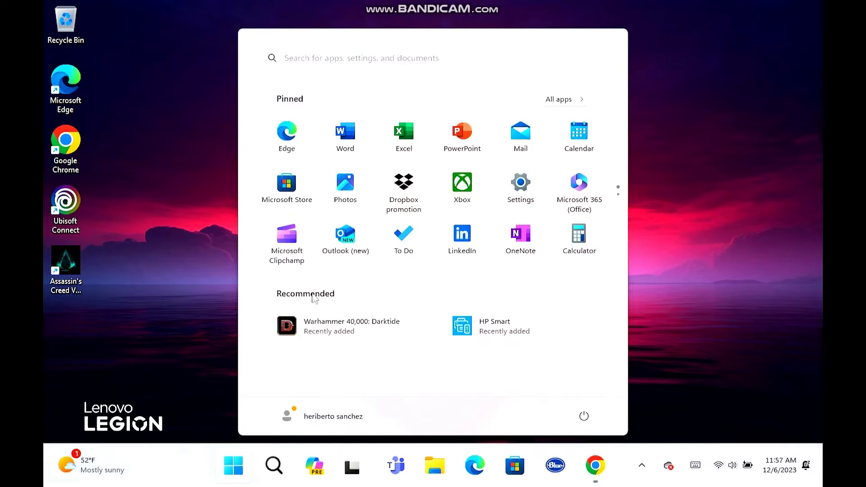
{"action": "left_click", "coordinate": [402, 60]}
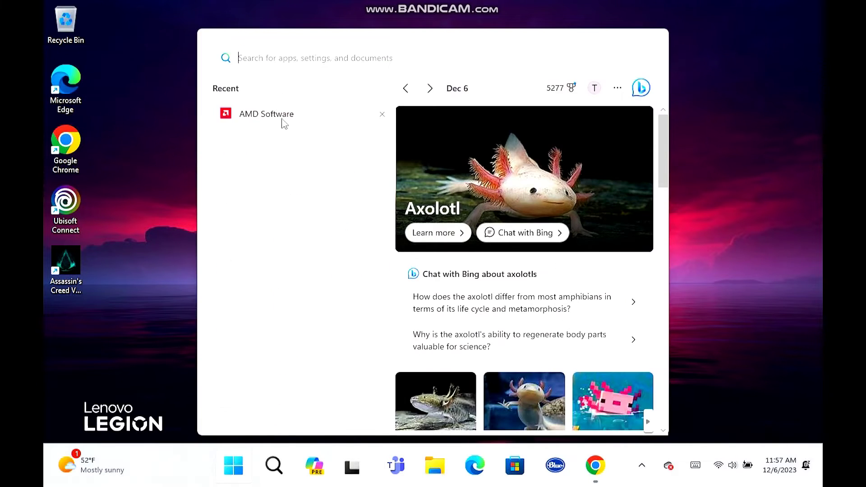
{"action": "left_click", "coordinate": [267, 115]}
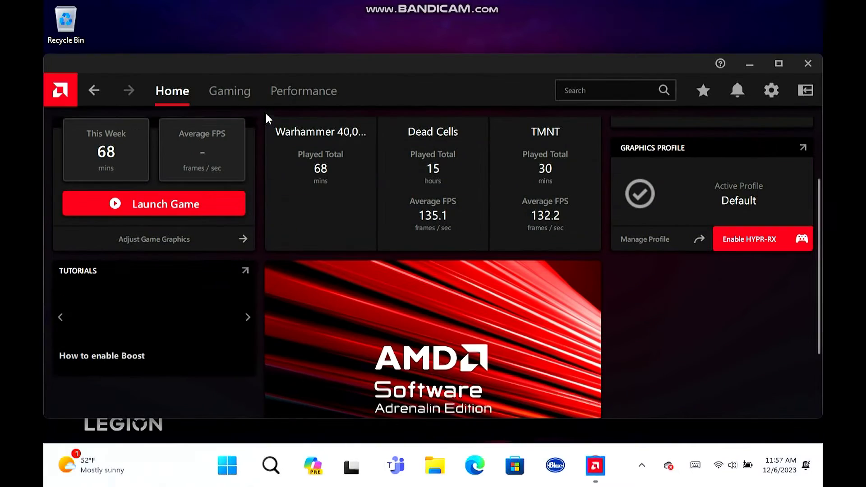
{"action": "left_click", "coordinate": [773, 61]}
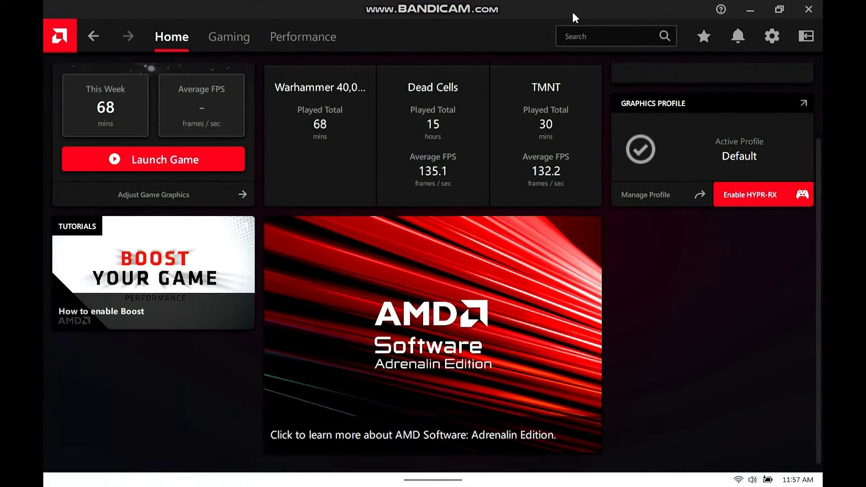
{"action": "scroll", "coordinate": [516, 167], "scroll_direction": "up", "scroll_amount": 2}
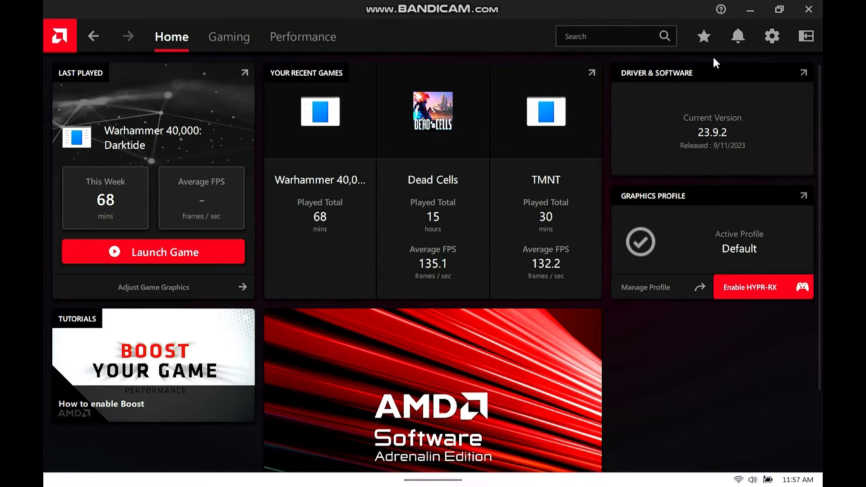
{"action": "left_click", "coordinate": [804, 72]}
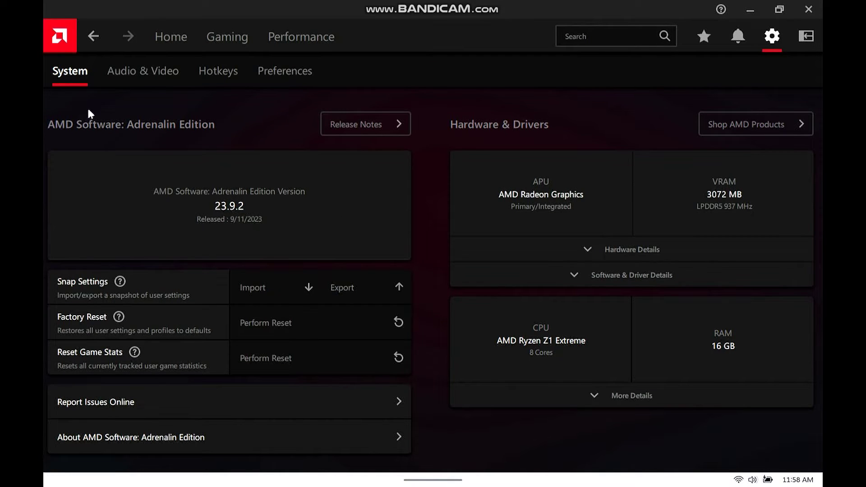
{"action": "right_click", "coordinate": [565, 198]}
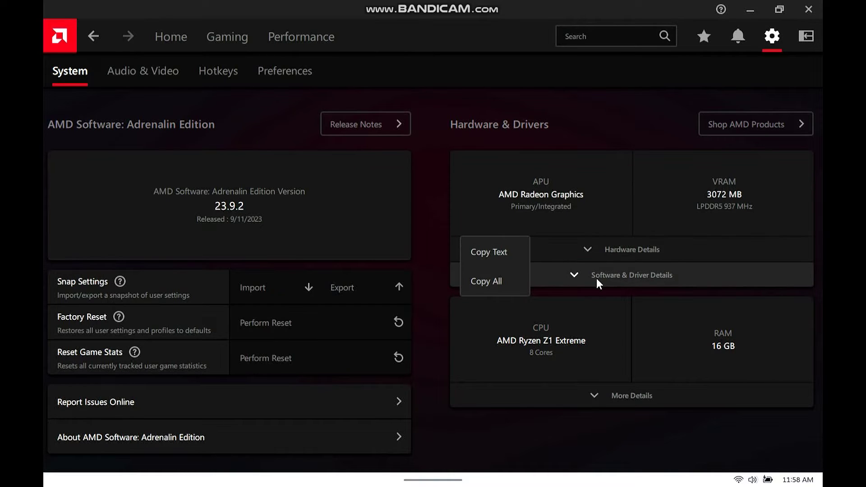
{"action": "left_click", "coordinate": [88, 38]}
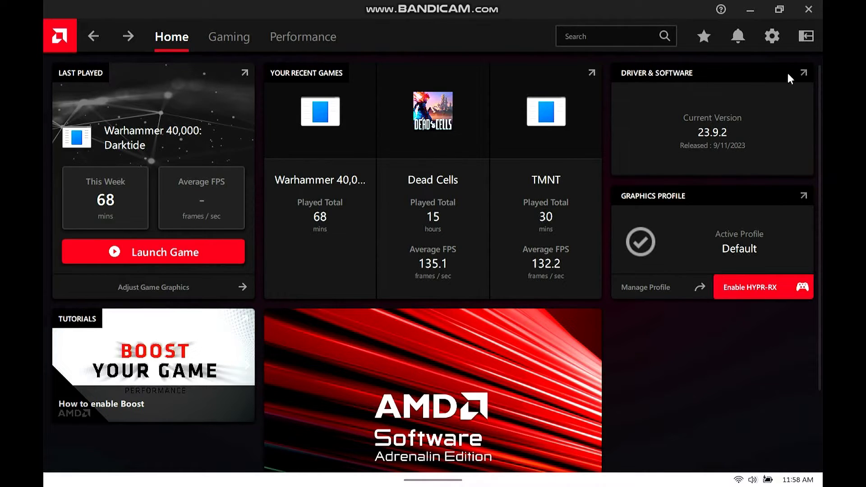
Open the Settings > System page in AMD Software
{"action": "left_click", "coordinate": [804, 72]}
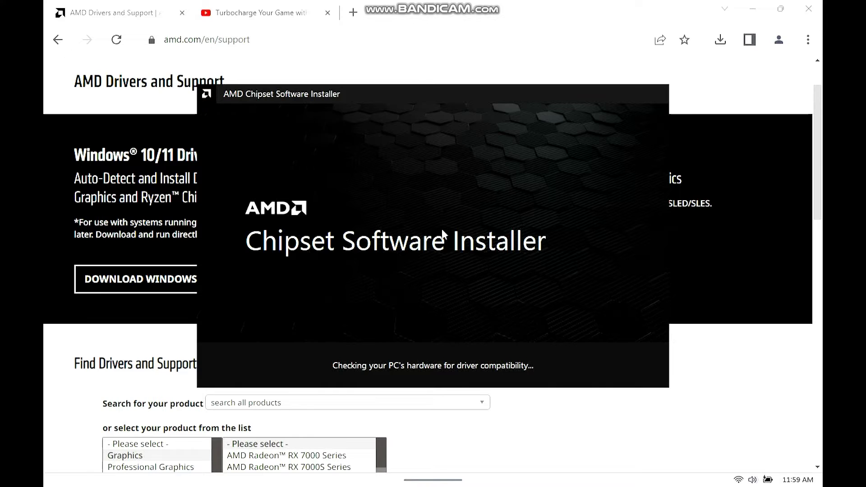
Close the YouTube tab, bring the Chipset Software Installer forward, and close AMD Software
{"action": "left_click", "coordinate": [334, 13]}
{"action": "left_click", "coordinate": [327, 13]}
{"action": "left_click", "coordinate": [451, 480]}
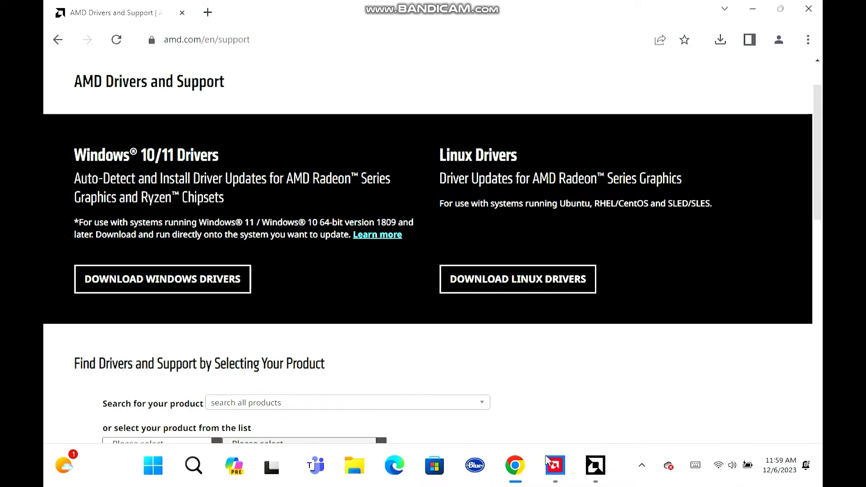
{"action": "left_click", "coordinate": [596, 465]}
{"action": "mouse_move", "coordinate": [567, 425]}
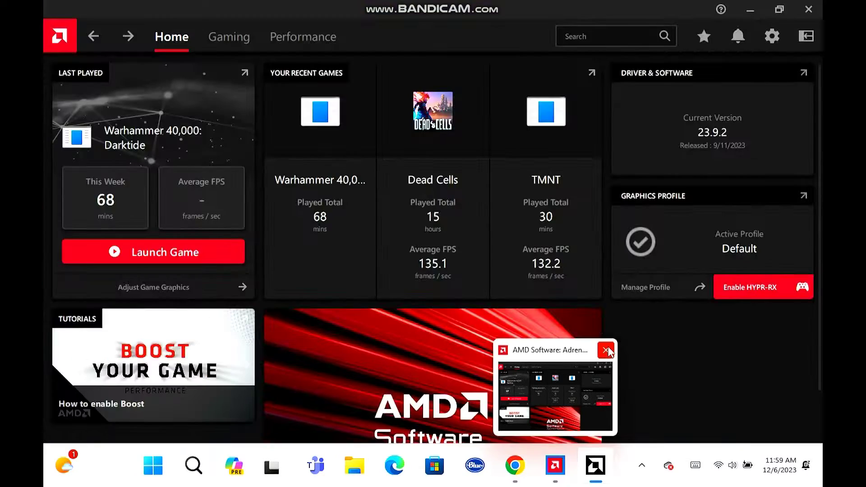
{"action": "left_click", "coordinate": [605, 350]}
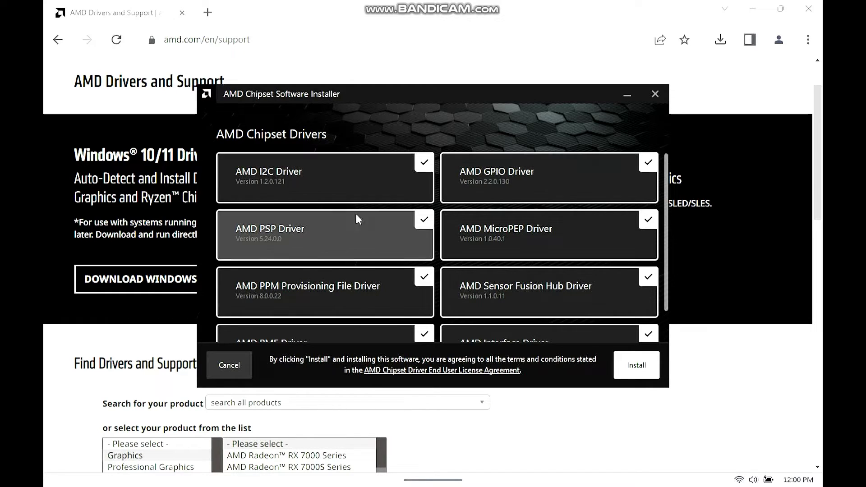
Install all checked AMD Chipset Drivers, then restart the PC to finish installation
{"action": "scroll", "coordinate": [351, 225], "scroll_direction": "down", "scroll_amount": 1}
{"action": "scroll", "coordinate": [362, 230], "scroll_direction": "up", "scroll_amount": 1}
{"action": "left_click", "coordinate": [636, 367]}
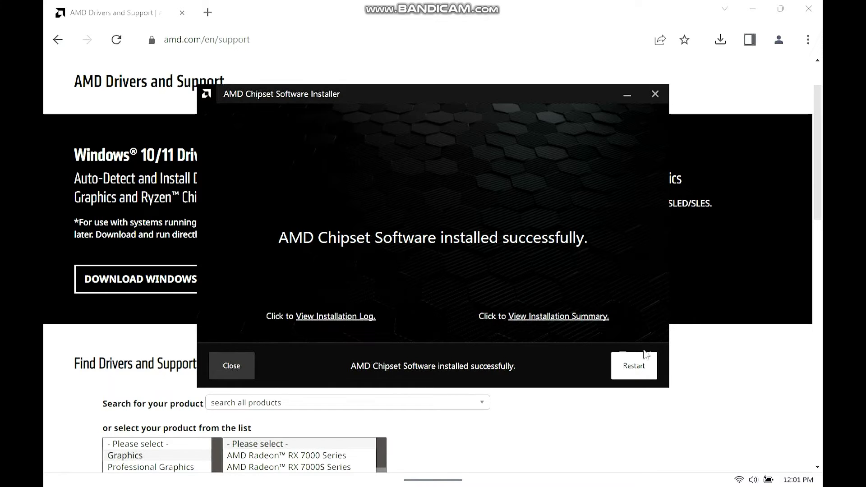
{"action": "left_click", "coordinate": [633, 366]}
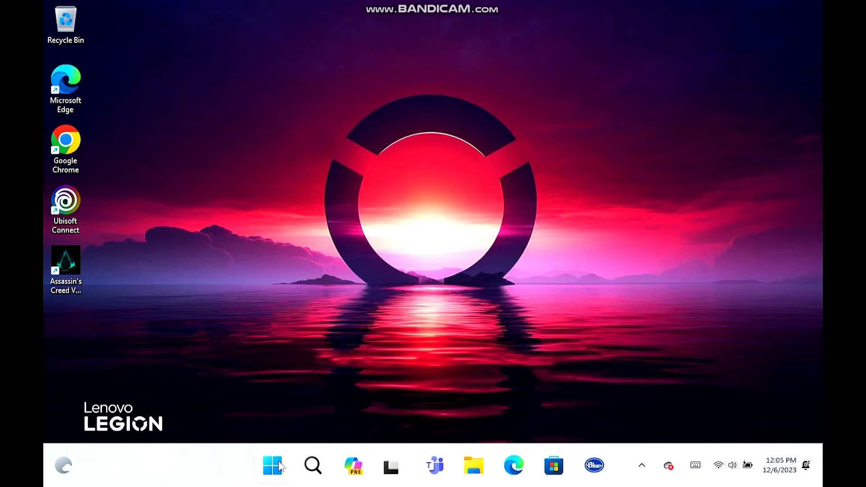
Relaunch AMD Software from Start search after the restart, showing driver version 23.9.2
{"action": "left_click", "coordinate": [276, 465]}
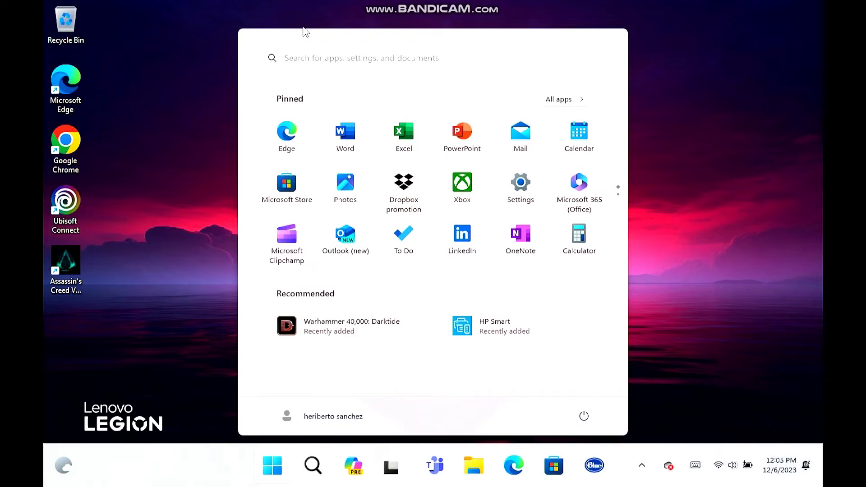
{"action": "left_click", "coordinate": [319, 59]}
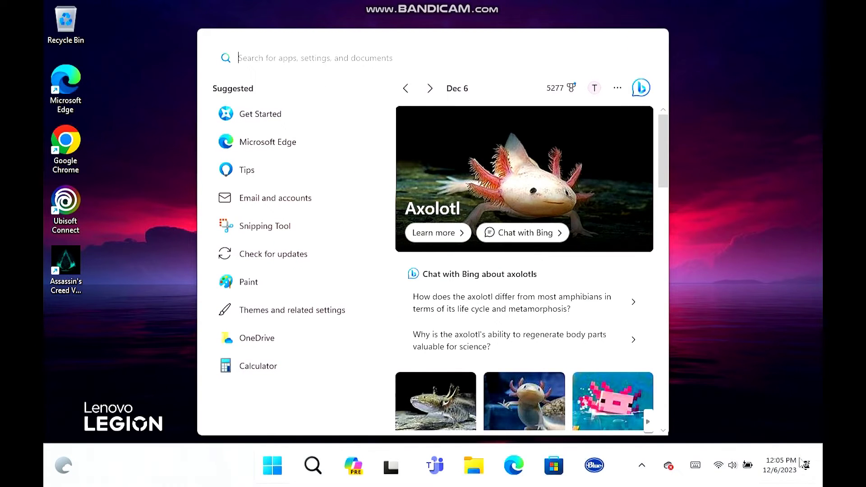
{"action": "left_click", "coordinate": [695, 466]}
{"action": "left_click", "coordinate": [239, 382]}
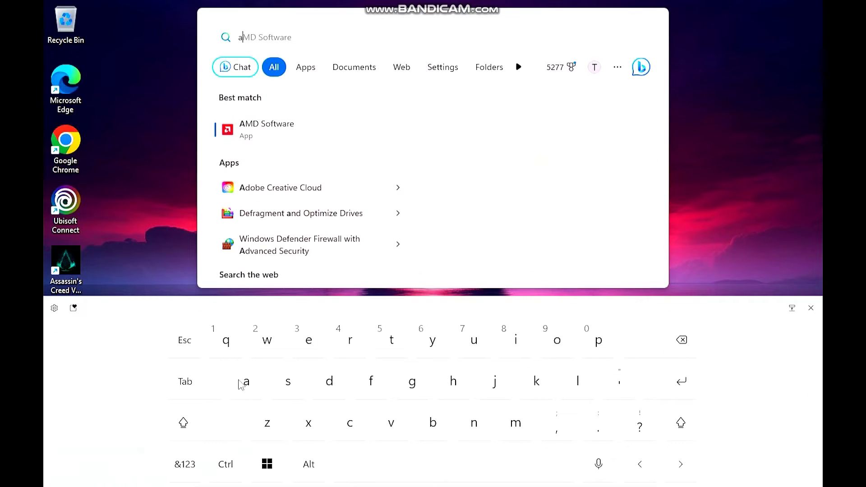
{"action": "left_click", "coordinate": [284, 126]}
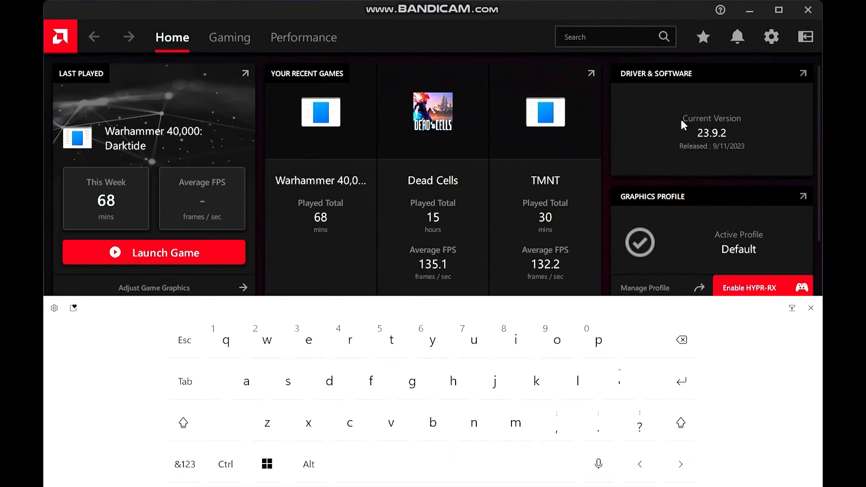
{"action": "left_click", "coordinate": [810, 307]}
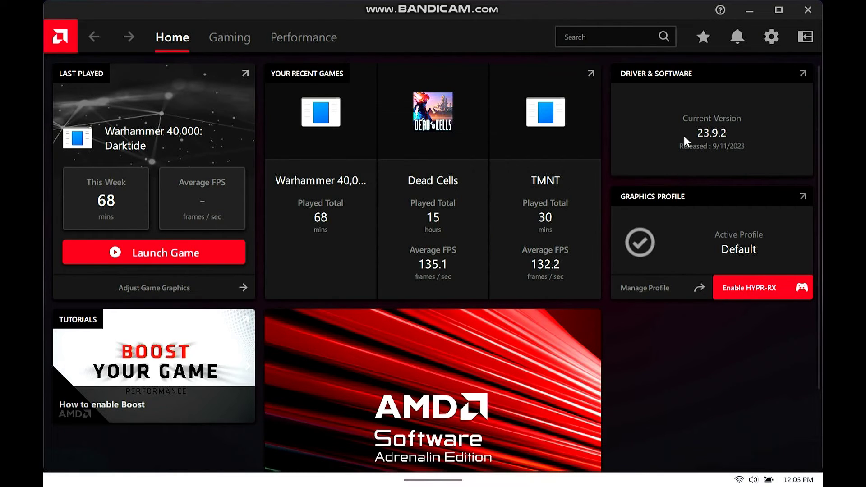